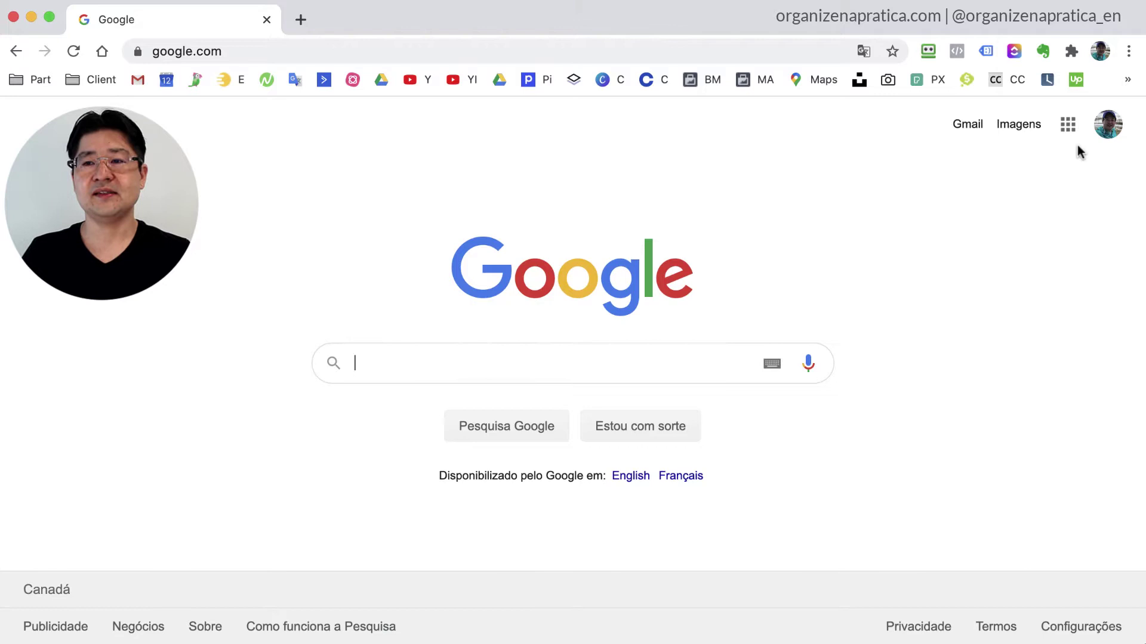
# Open the personal account's Google Calendar week view for September 2020 from the account menu.
pyautogui.click(1108, 127)
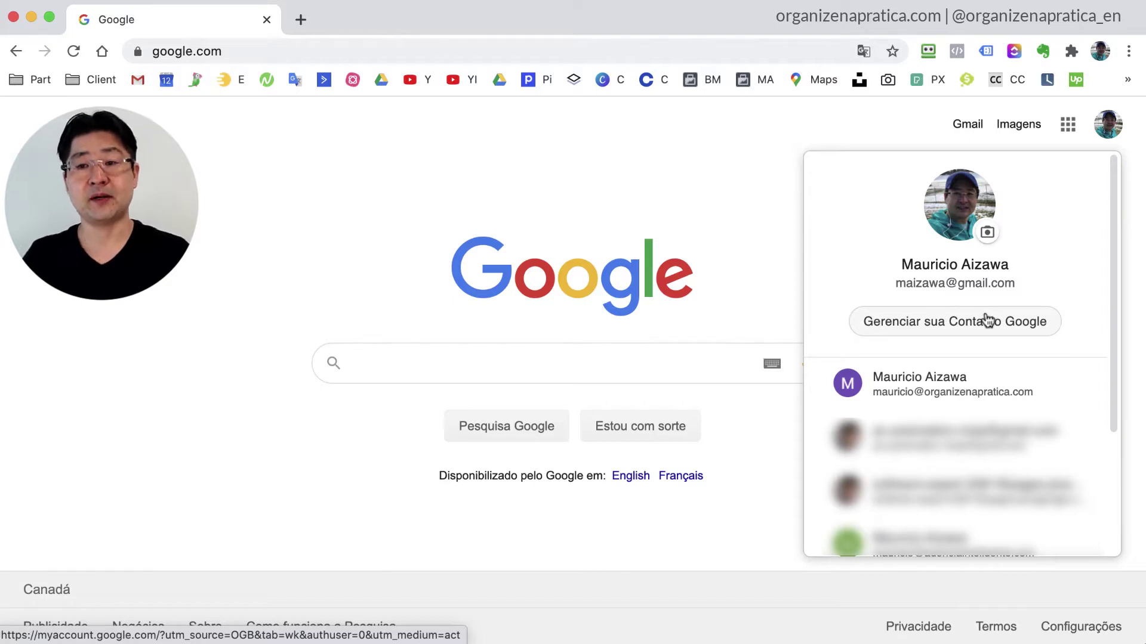
pyautogui.click(968, 135)
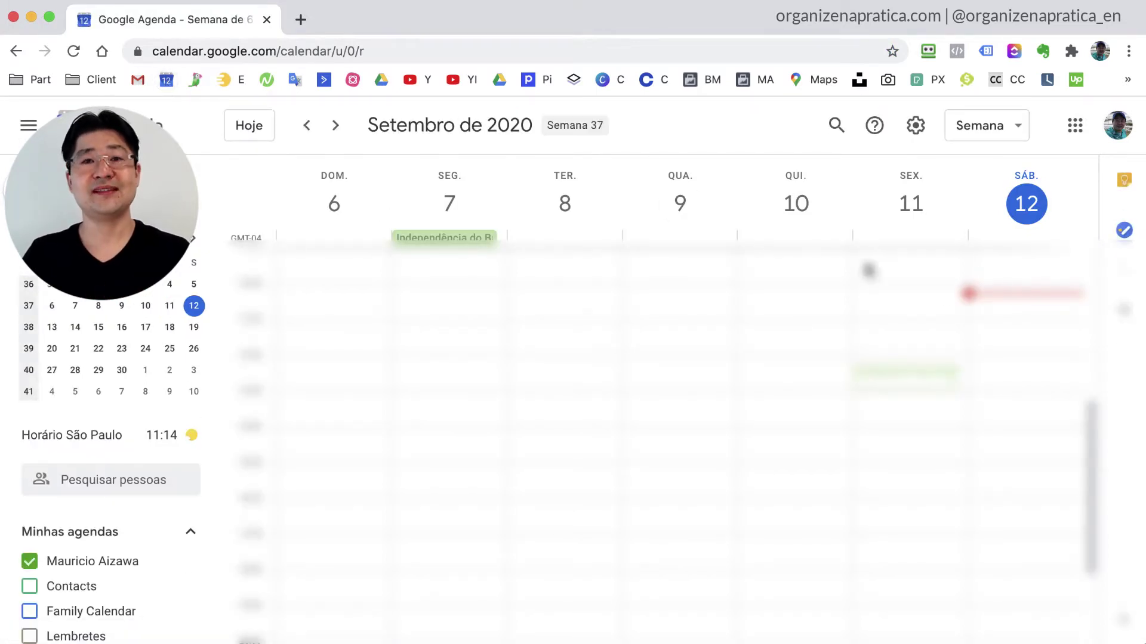
# Open the business account's Google Calendar in a second tab via the account switcher, then add a new tab.
pyautogui.click(1112, 128)
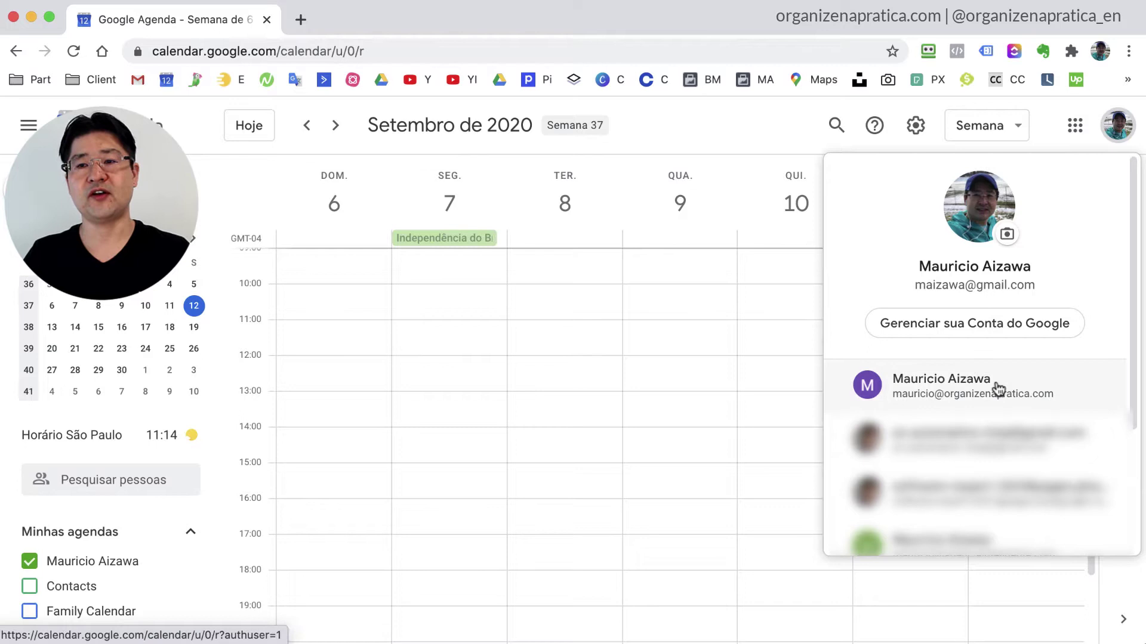
pyautogui.click(996, 393)
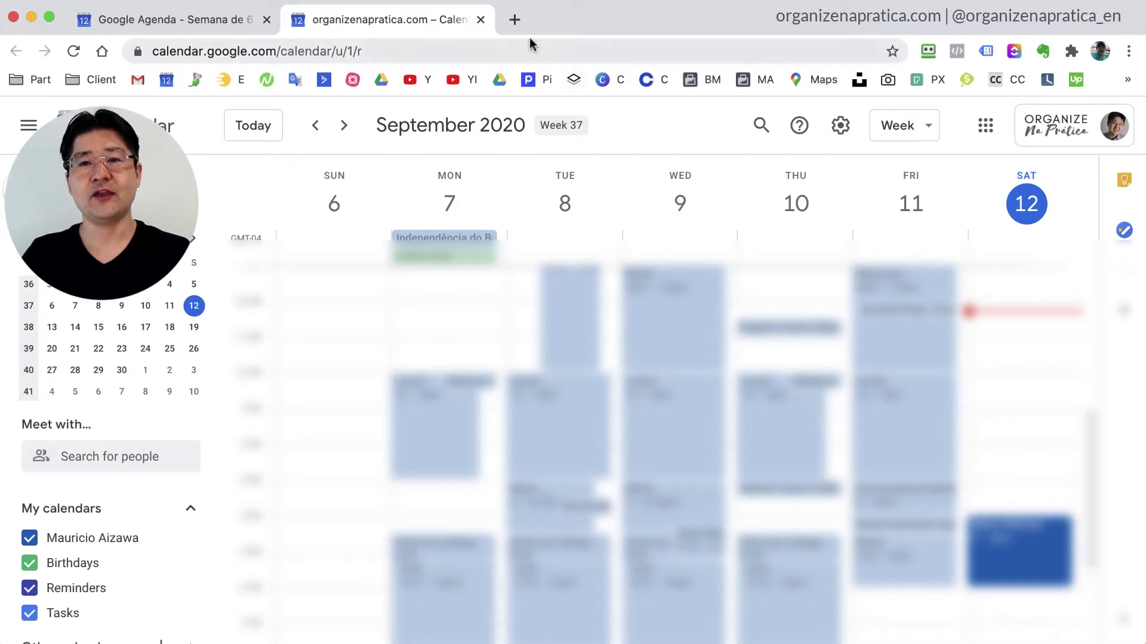
pyautogui.click(515, 23)
# Load Google Drive in the new tab, then open the business account's My Drive in another tab.
pyautogui.click(376, 82)
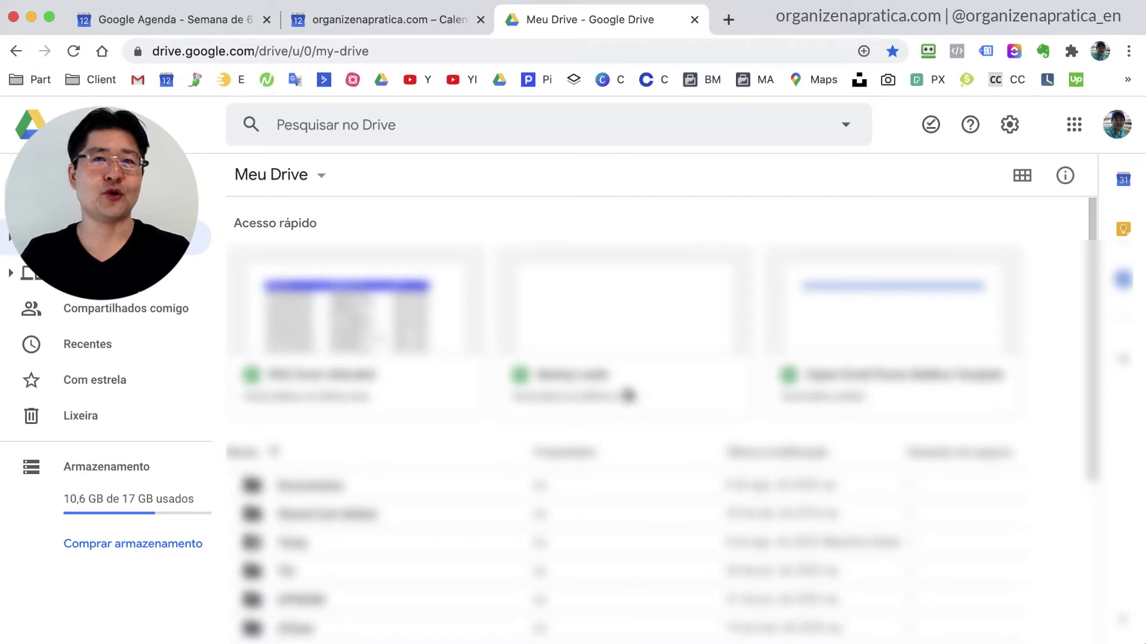
pyautogui.click(1119, 128)
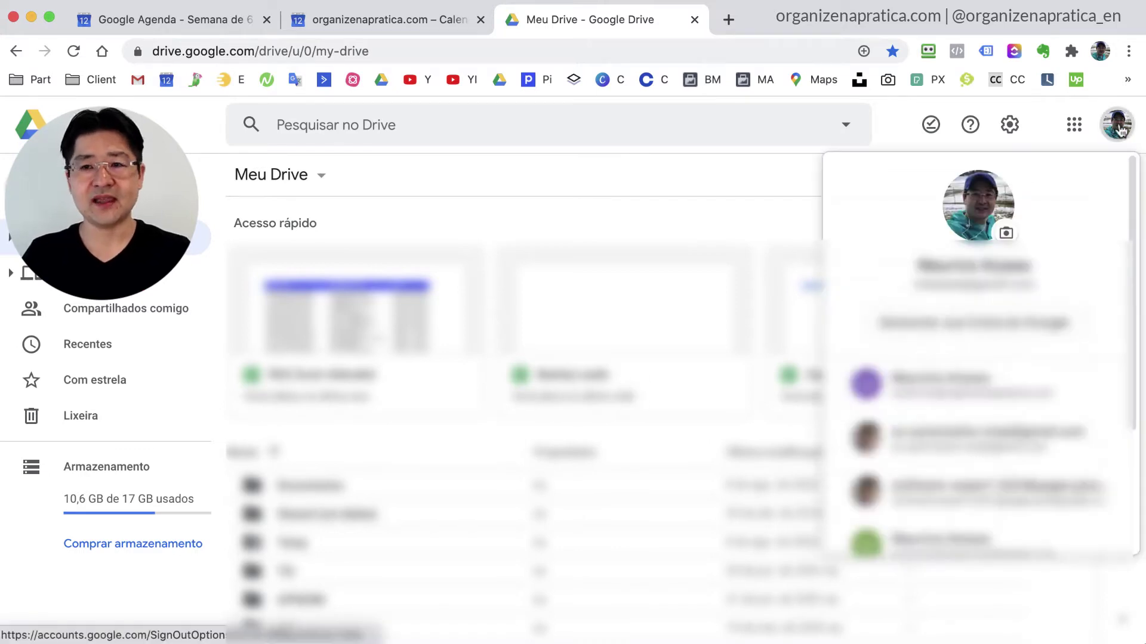
pyautogui.click(901, 378)
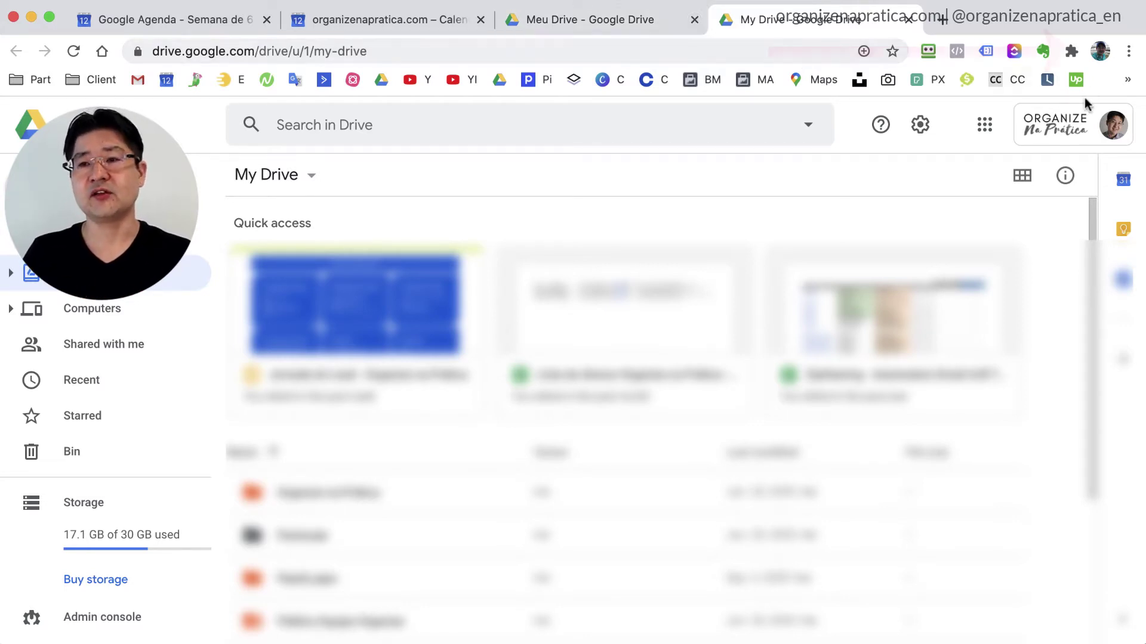
# Show the list of Chrome profiles from the toolbar profile icon.
pyautogui.click(1099, 53)
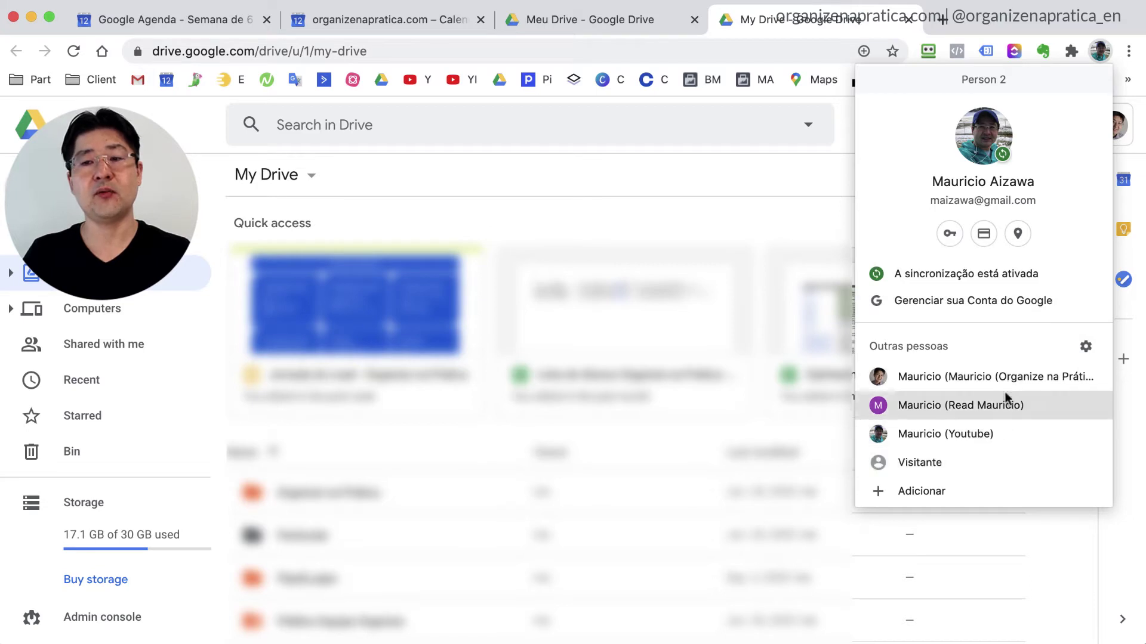
# Open a window for the business Chrome profile and move it lower on screen.
pyautogui.click(978, 376)
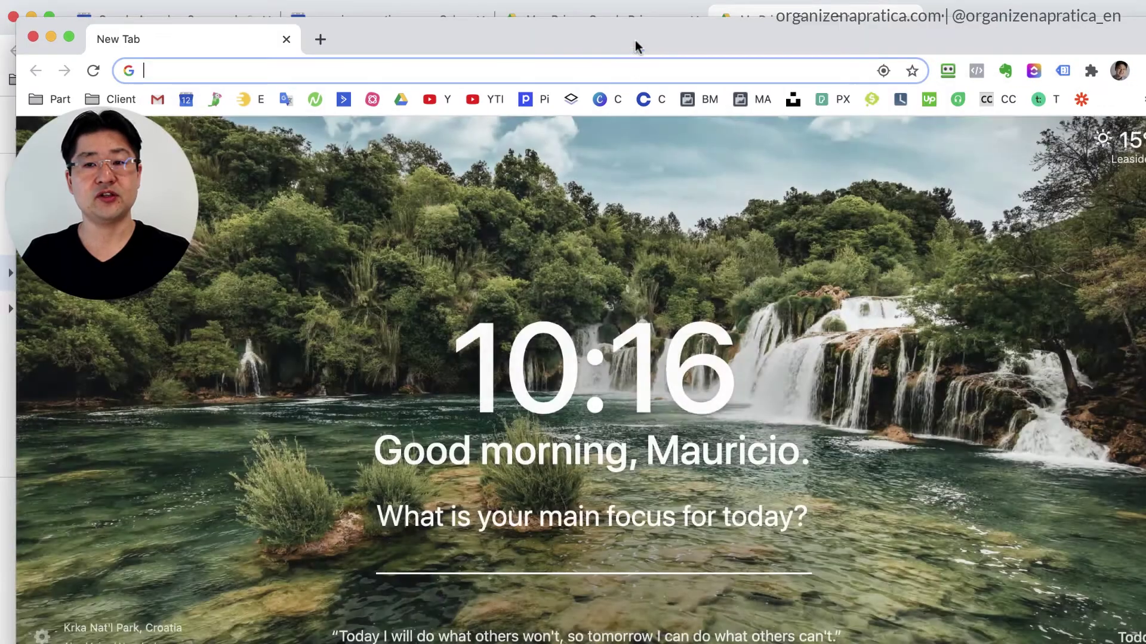
pyautogui.moveTo(635, 40); pyautogui.dragTo(632, 111)
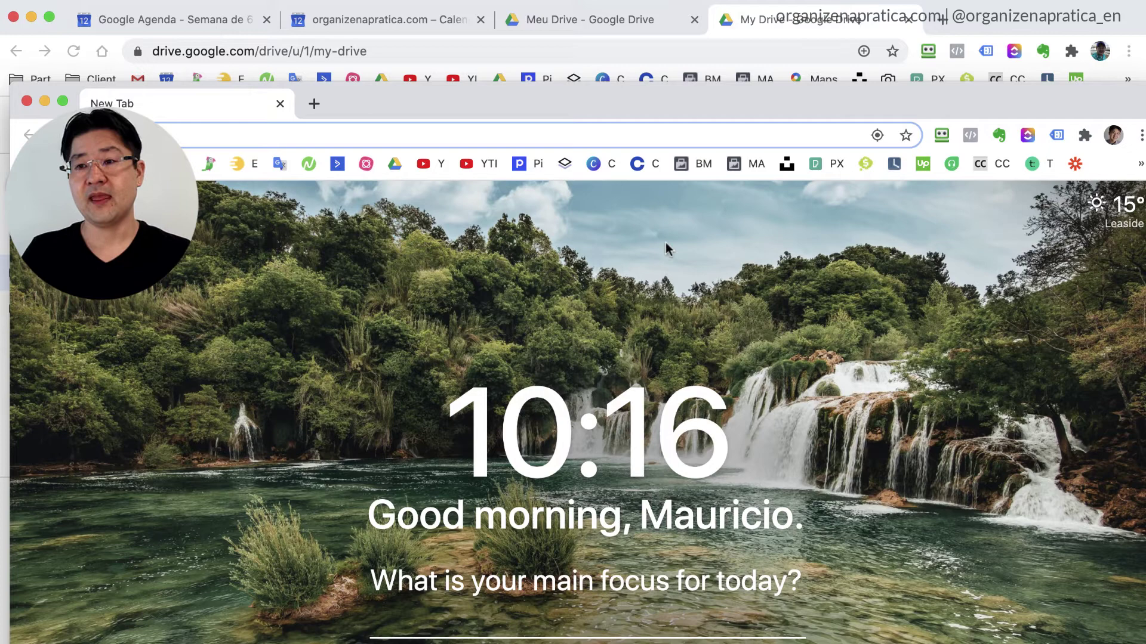
pyautogui.click(1113, 136)
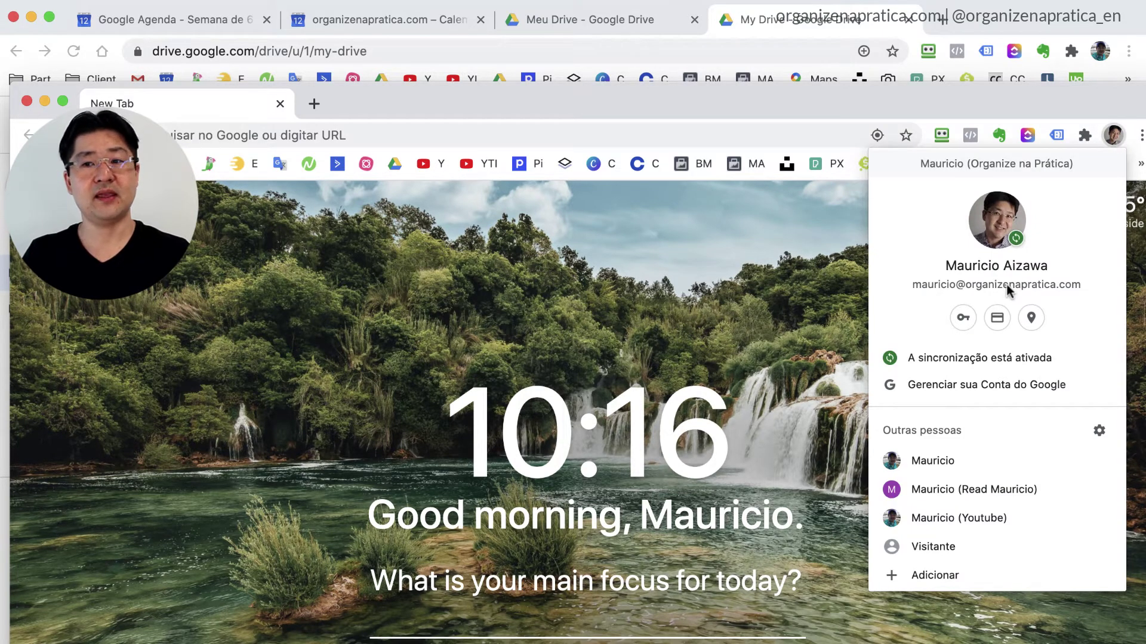
pyautogui.click(335, 322)
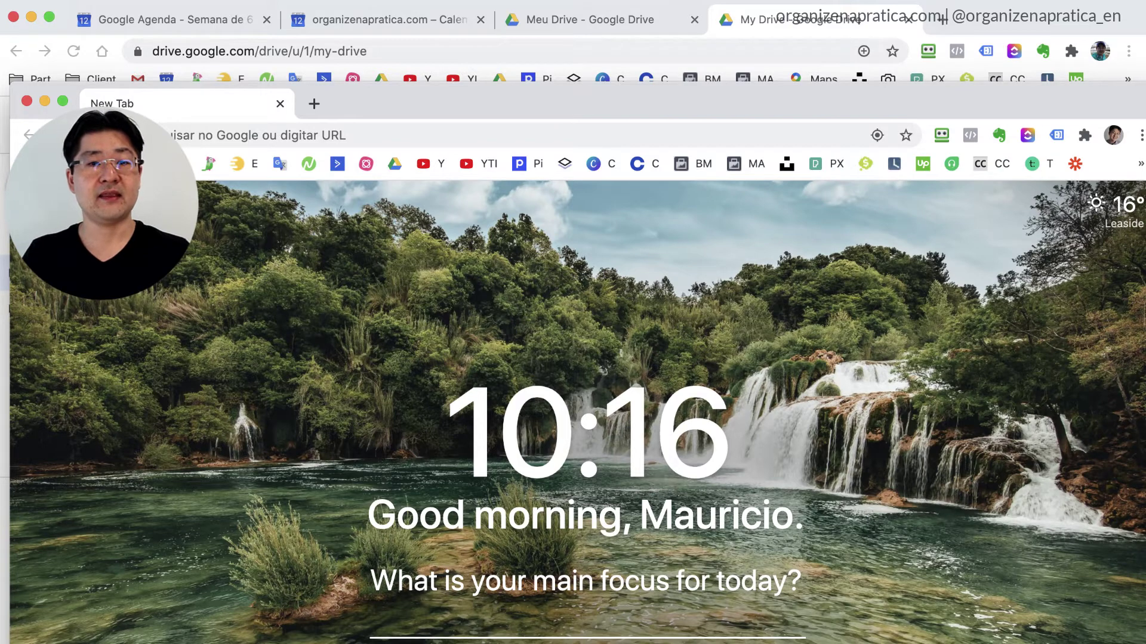
# Load the business profile's Gmail, then its Google Drive, and reposition the window.
pyautogui.click(149, 163)
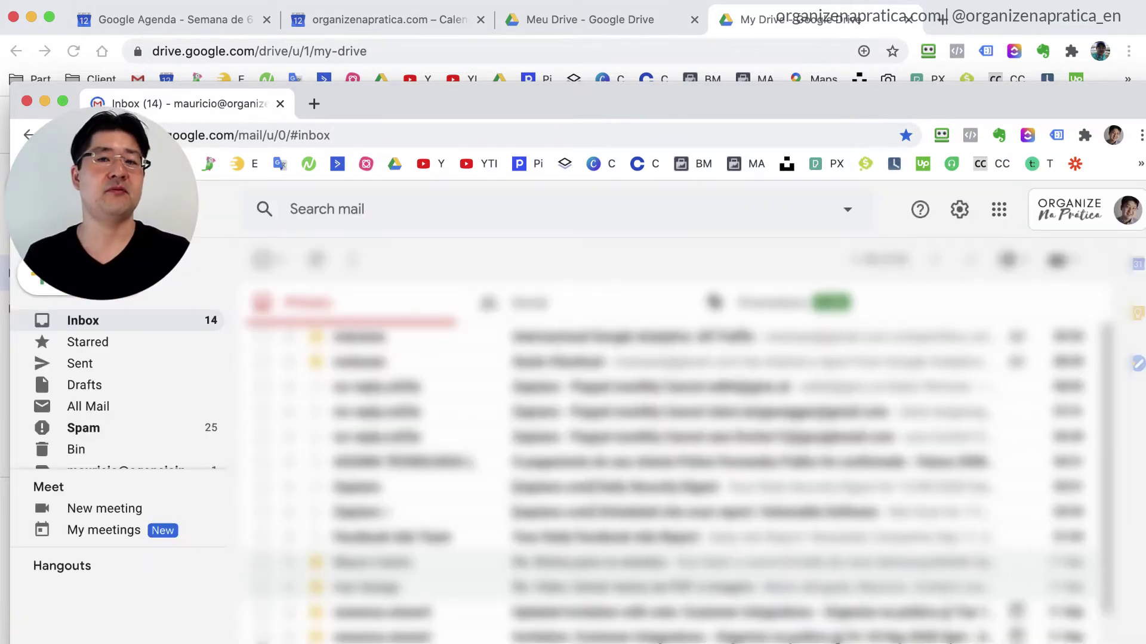
pyautogui.click(391, 167)
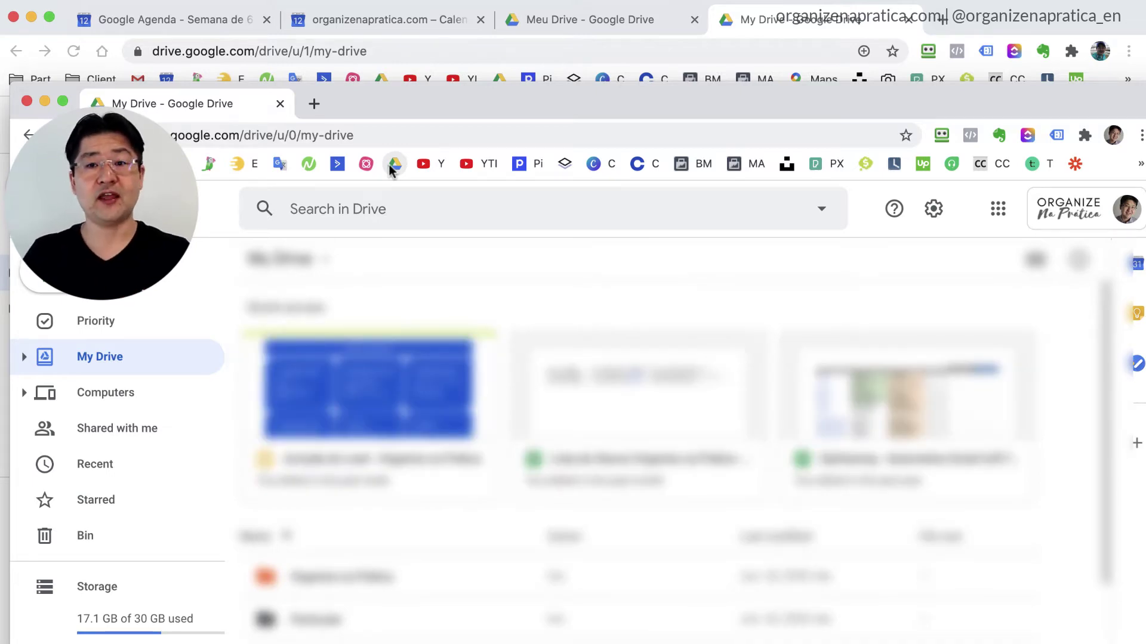
pyautogui.moveTo(455, 99); pyautogui.dragTo(431, 234)
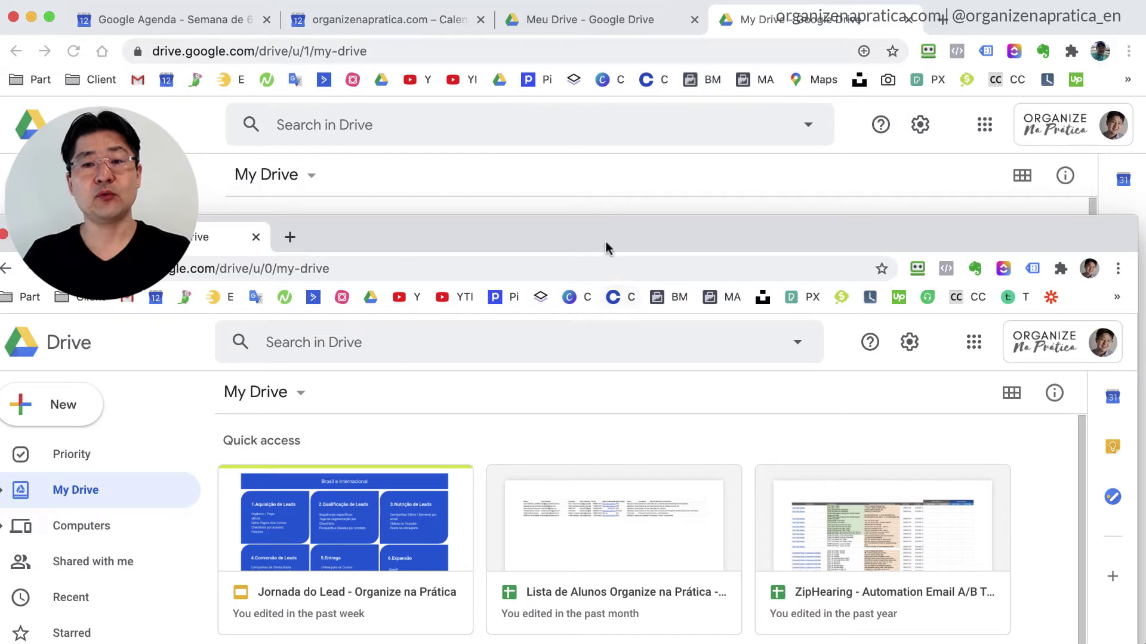
pyautogui.moveTo(606, 241); pyautogui.dragTo(618, 172)
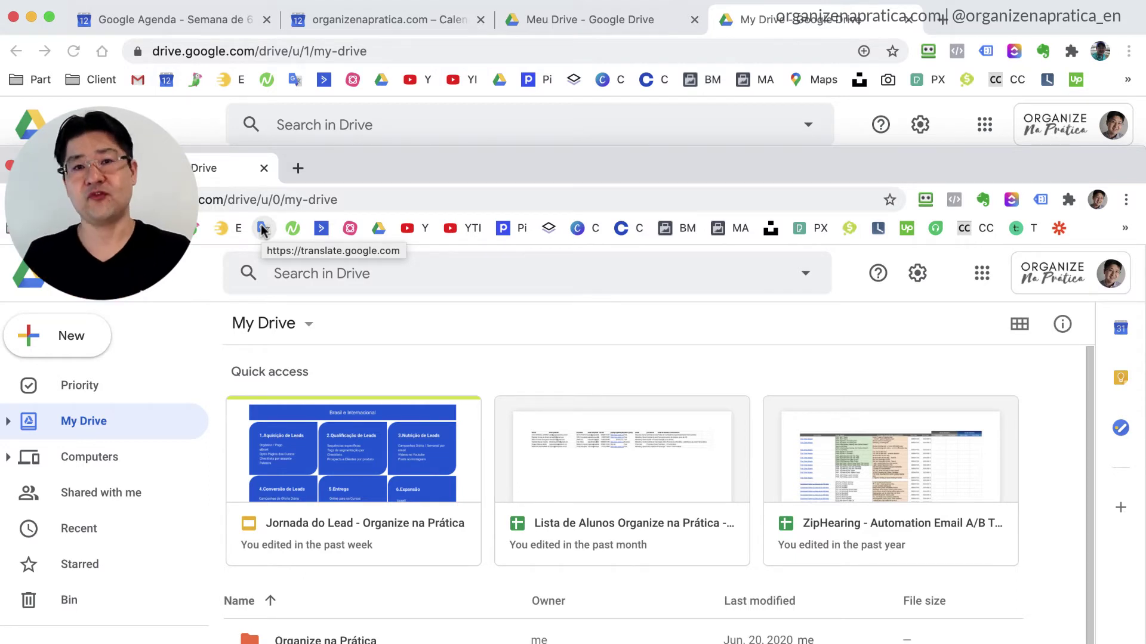
# Open the Chrome profile manager from the profile menu and centre its window over Drive.
pyautogui.click(1097, 199)
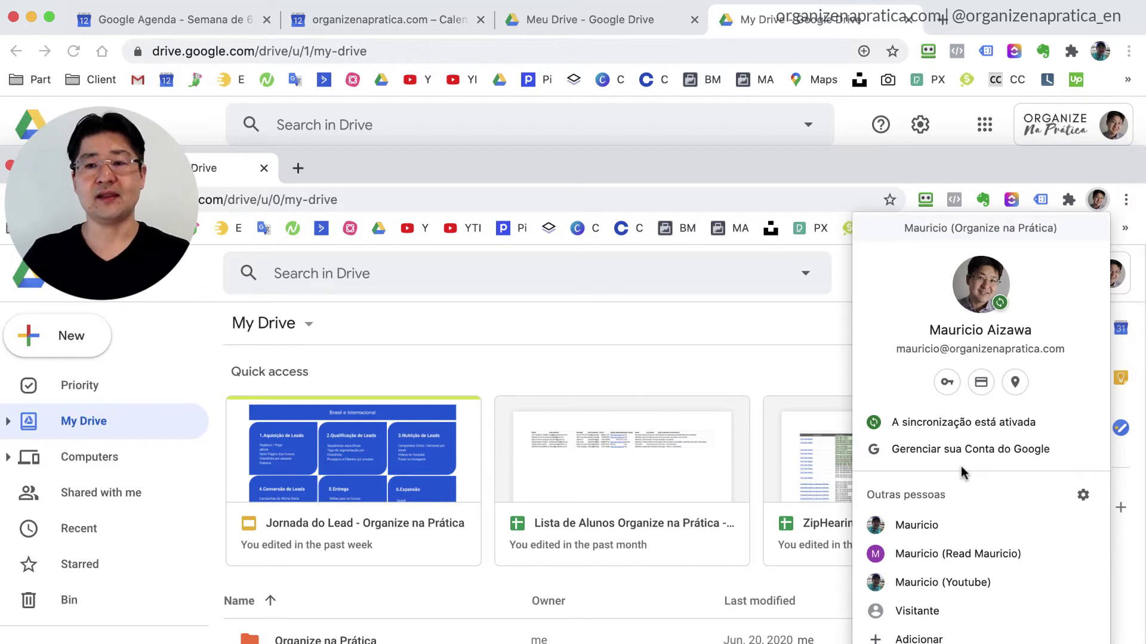
pyautogui.moveTo(818, 154); pyautogui.dragTo(808, 46)
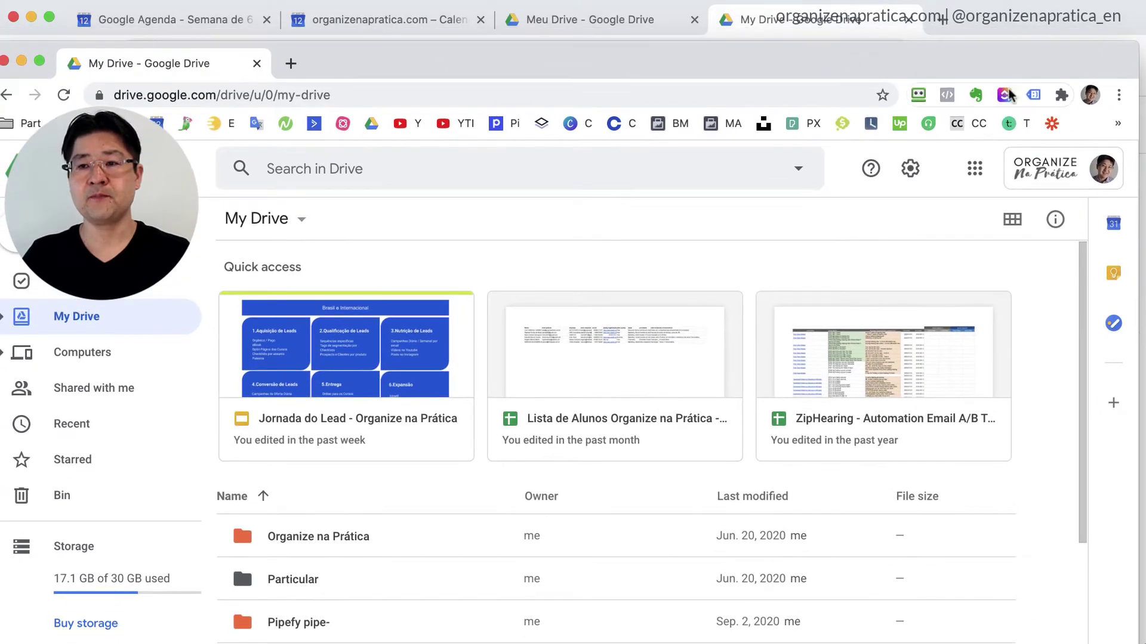
pyautogui.click(1089, 95)
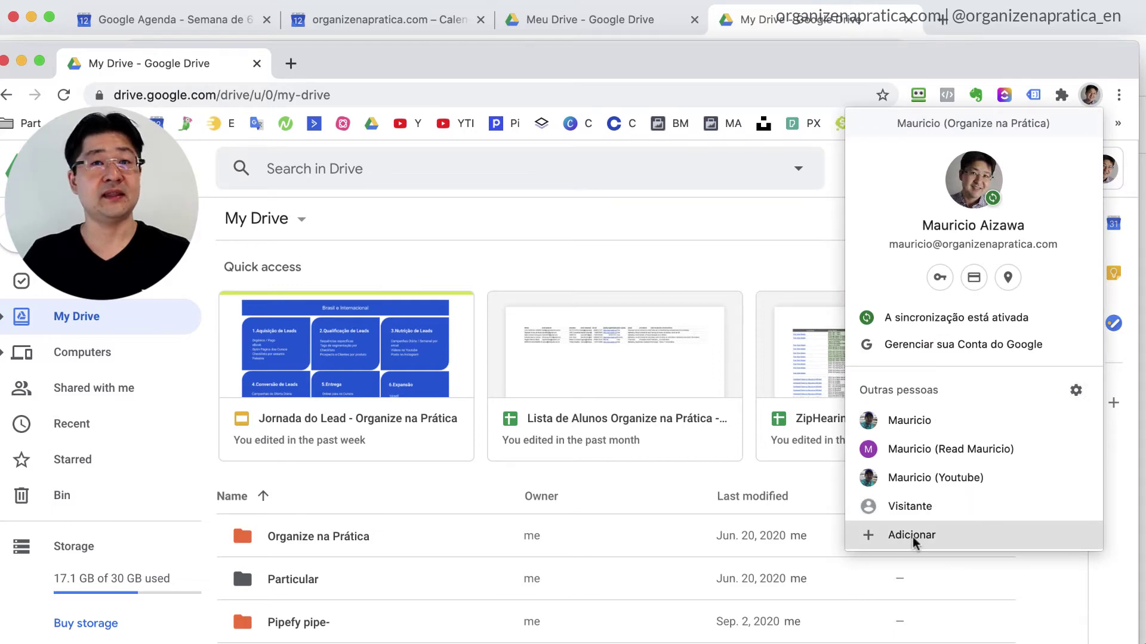
pyautogui.click(1075, 390)
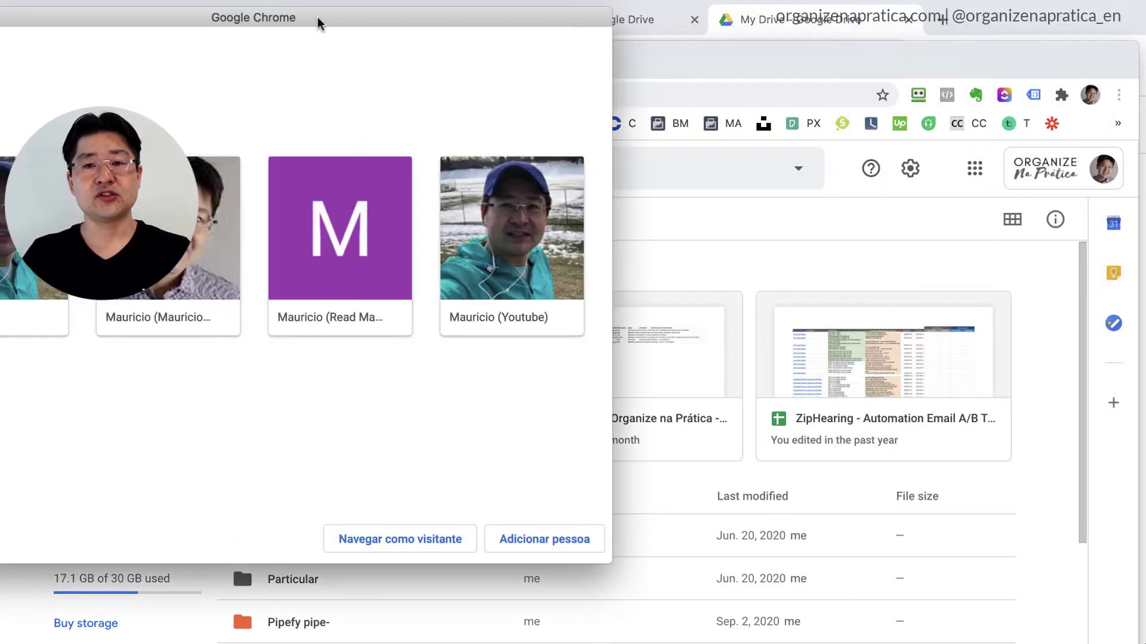
pyautogui.moveTo(317, 17); pyautogui.dragTo(596, 99)
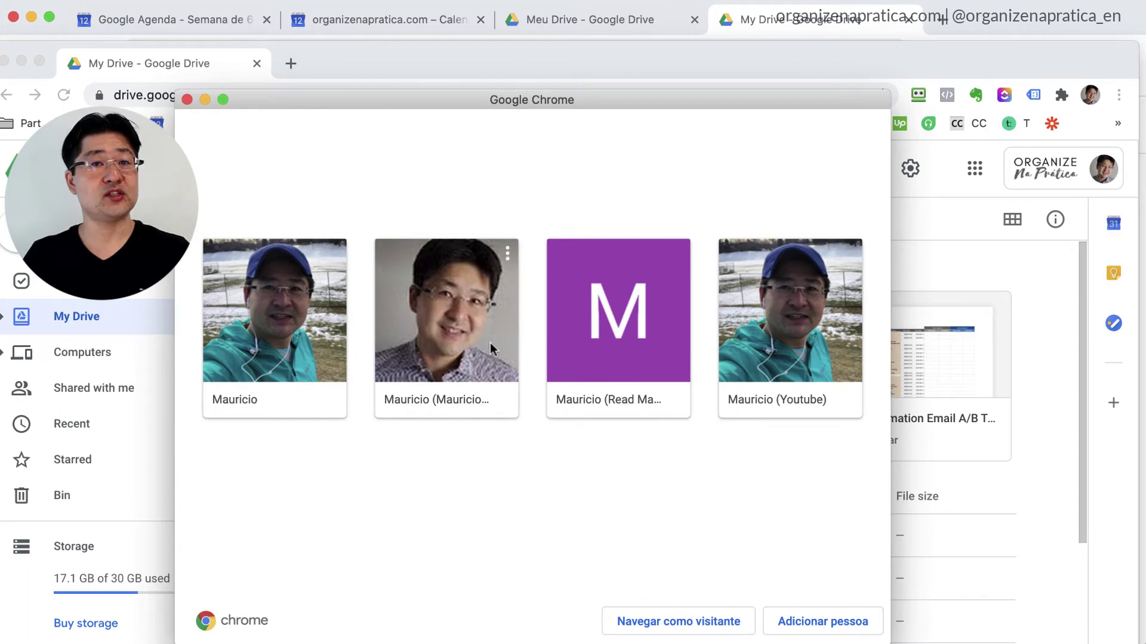
# Add a new Chrome person profile with the typed name and the corgi avatar.
pyautogui.click(820, 623)
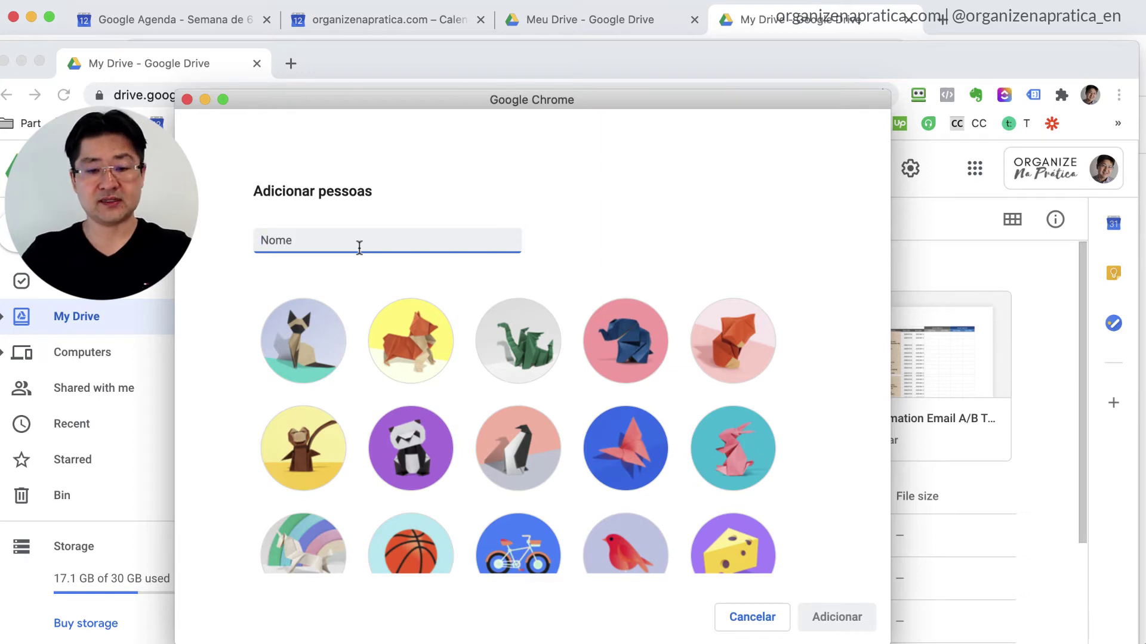
pyautogui.write('Carlos')
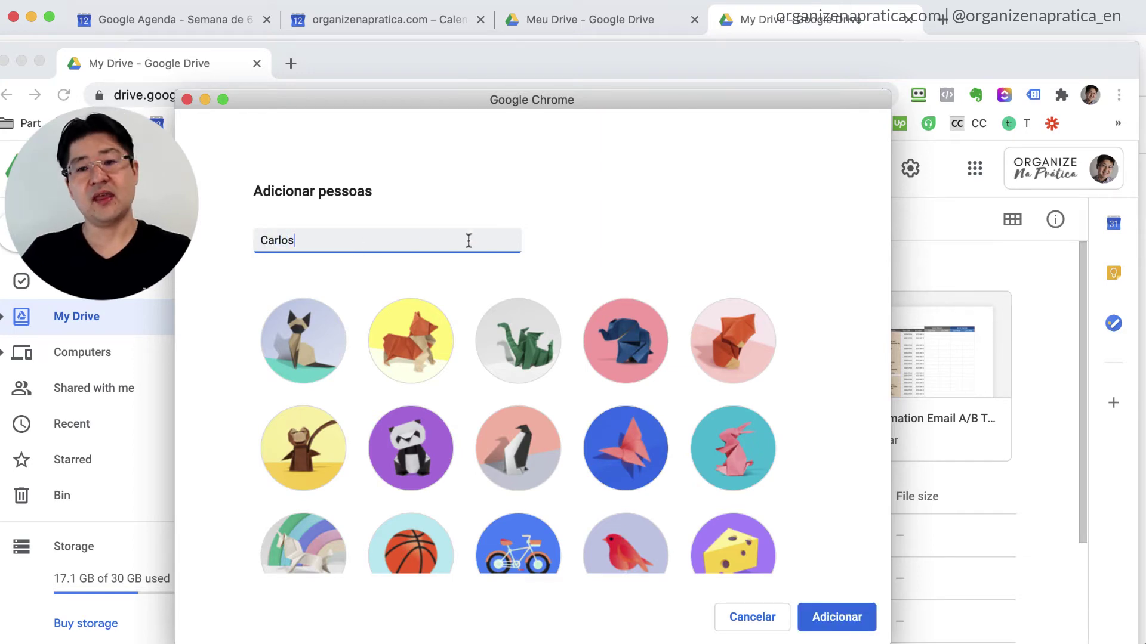
pyautogui.click(387, 349)
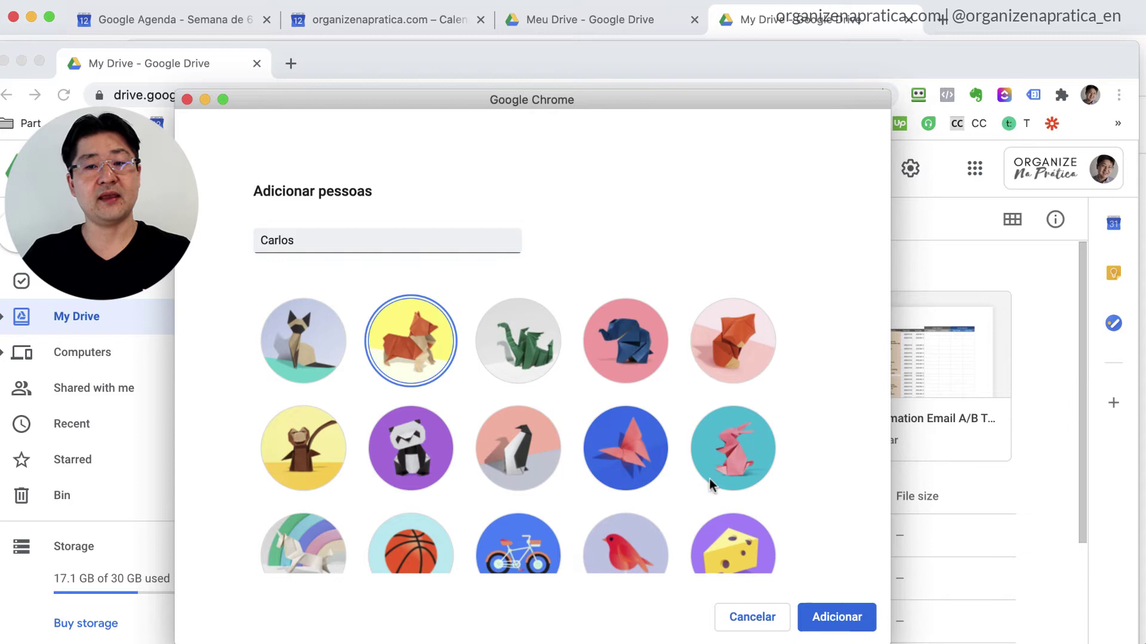
pyautogui.click(859, 619)
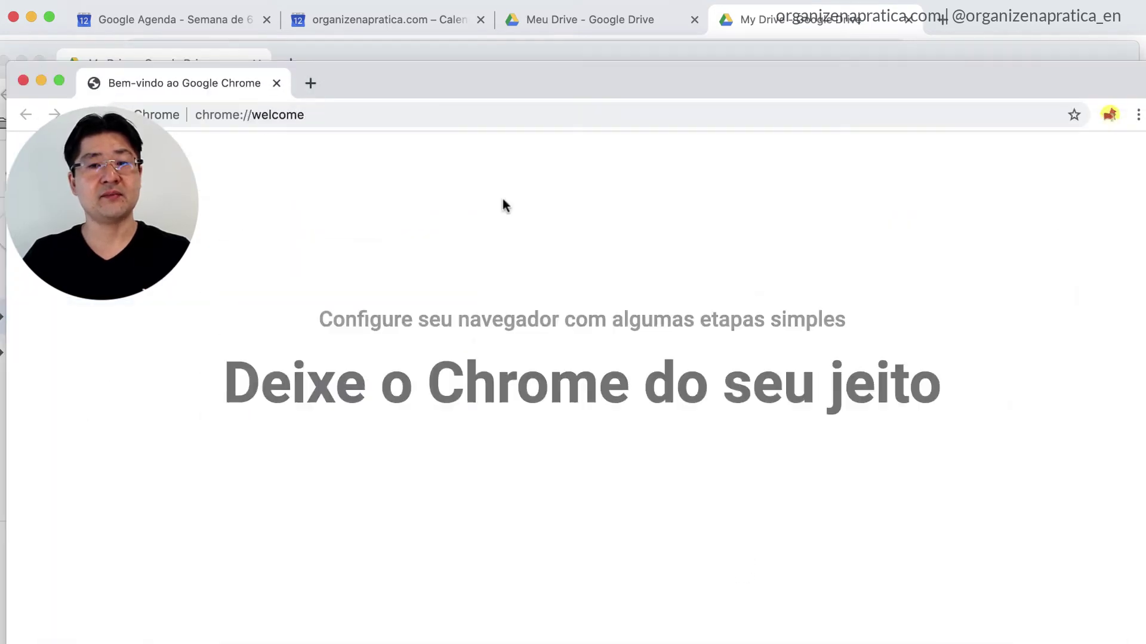
pyautogui.moveTo(501, 77); pyautogui.dragTo(494, 84)
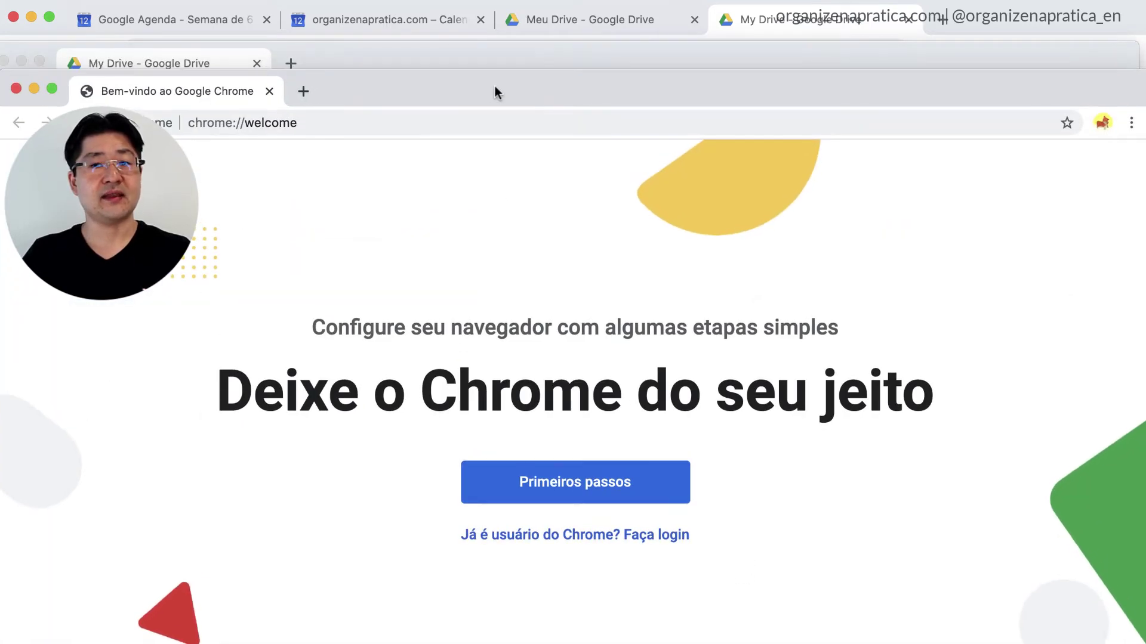
# Show the new corgi profile's account menu, confirming it is not signed in.
pyautogui.click(1103, 123)
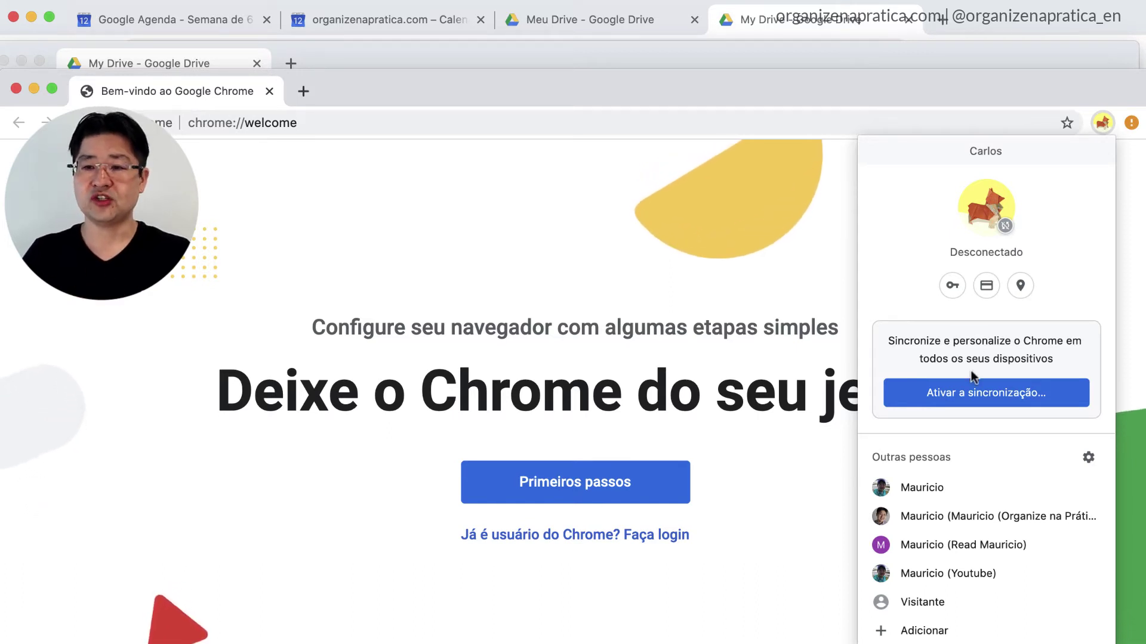
# Check the new profile's card options in the profile manager without removing it, then close its welcome window.
pyautogui.click(1087, 457)
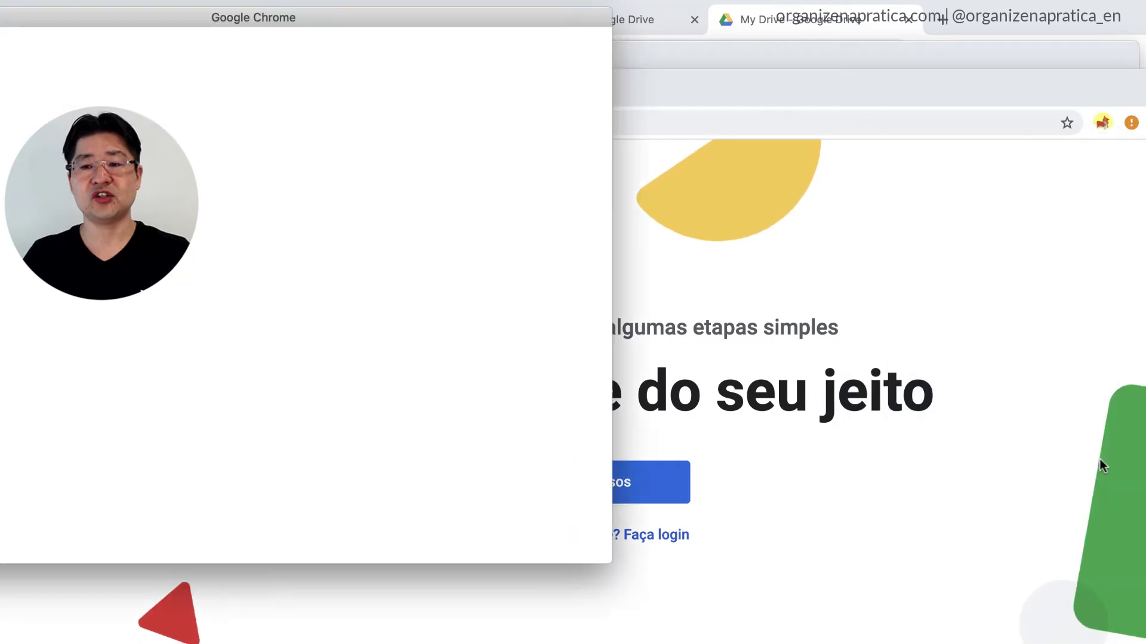
pyautogui.moveTo(353, 21); pyautogui.dragTo(730, 70)
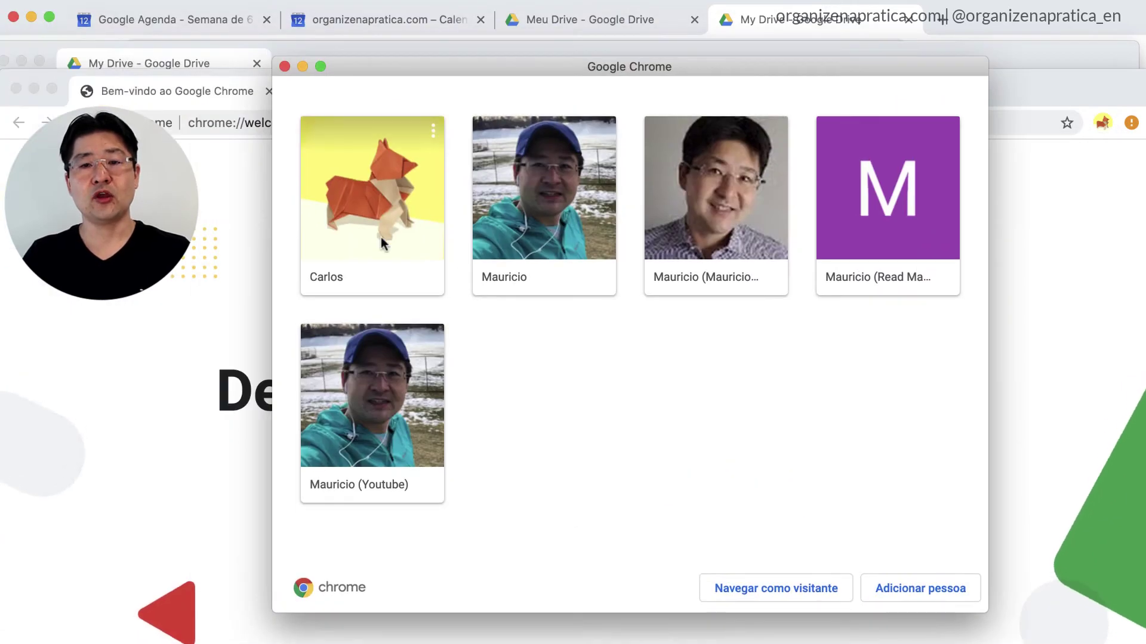
pyautogui.click(434, 131)
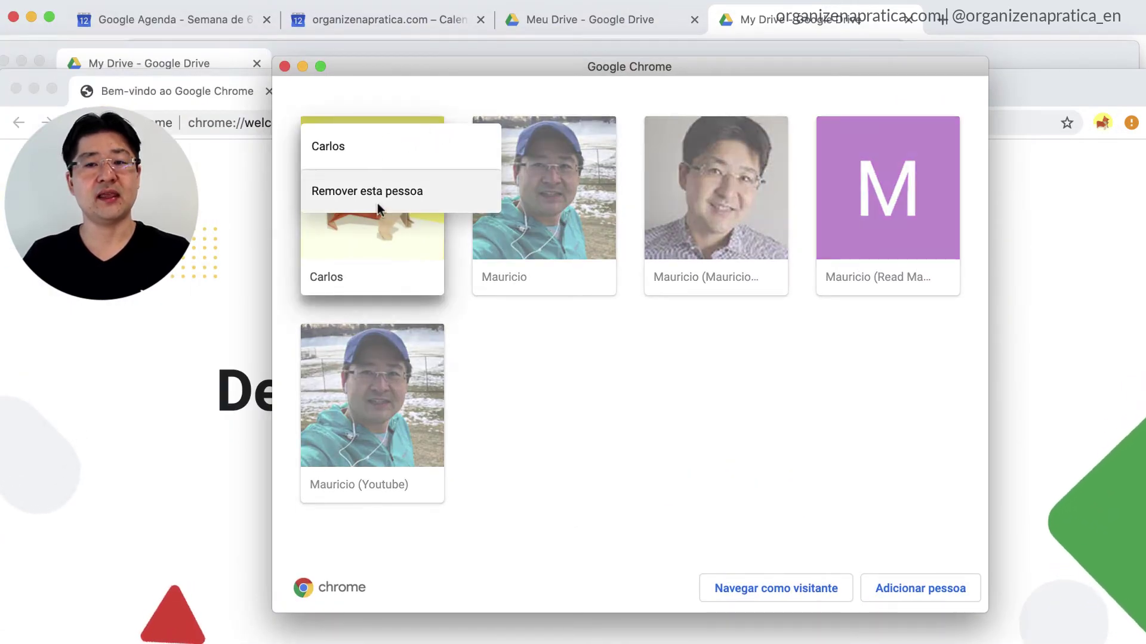
pyautogui.click(614, 391)
pyautogui.click(269, 91)
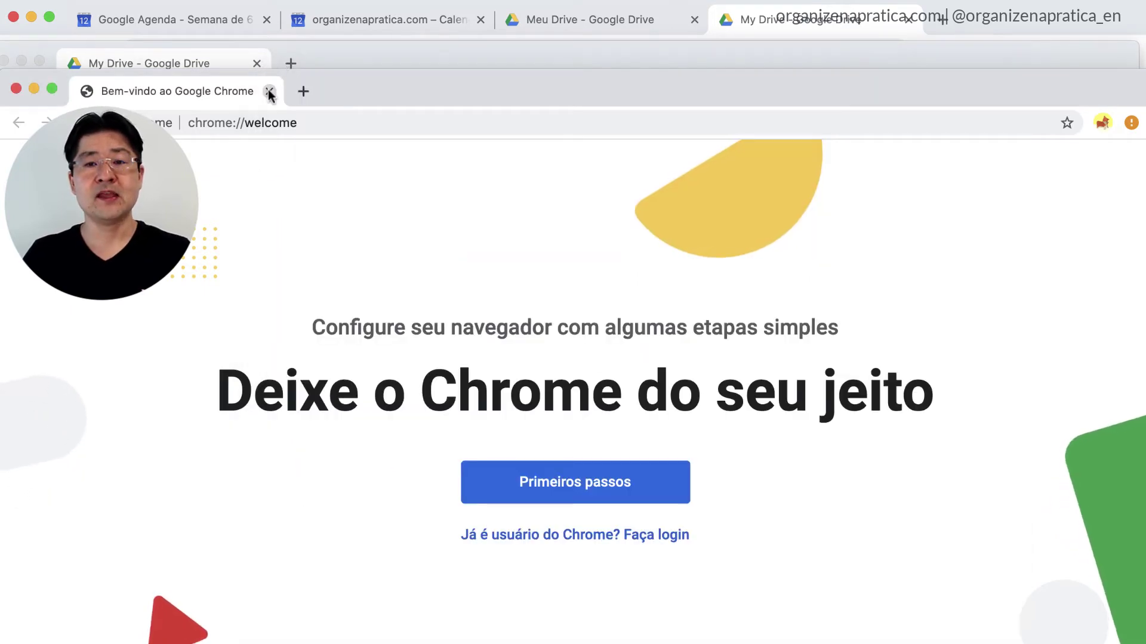
pyautogui.click(269, 91)
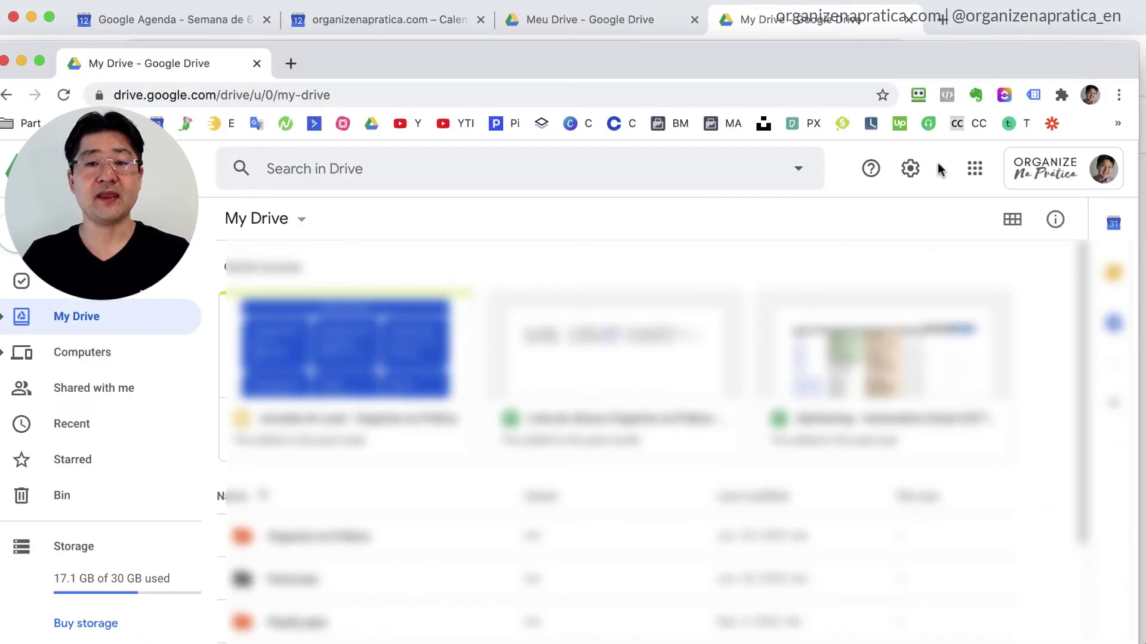
# Close the front Drive window, briefly open the new profile's window, then open the Youtube profile's window.
pyautogui.click(257, 64)
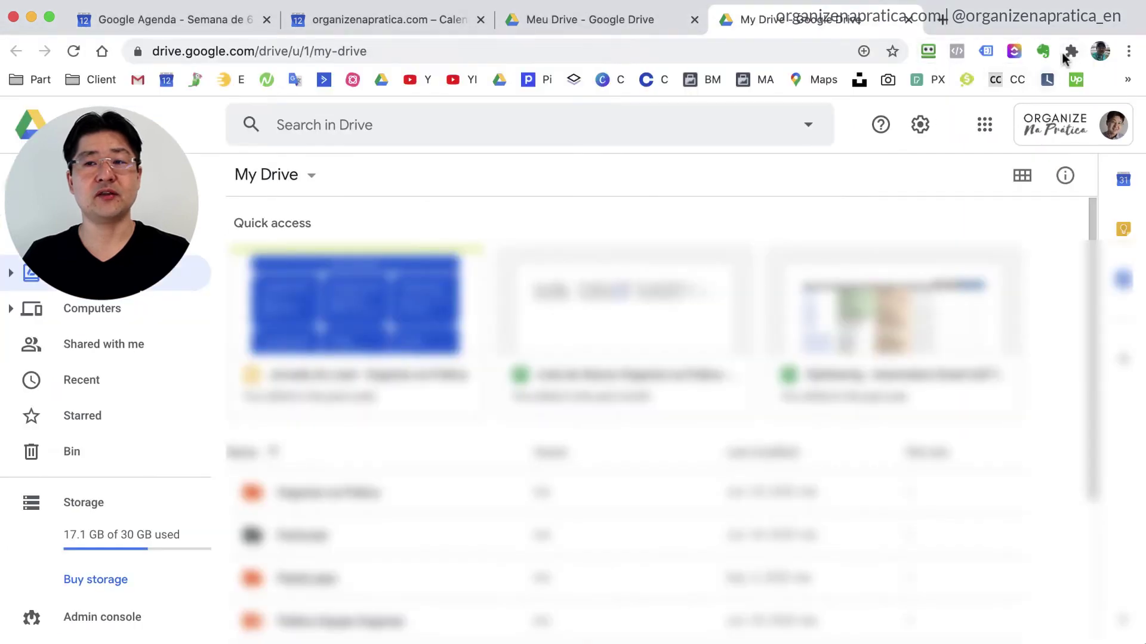
pyautogui.click(1100, 51)
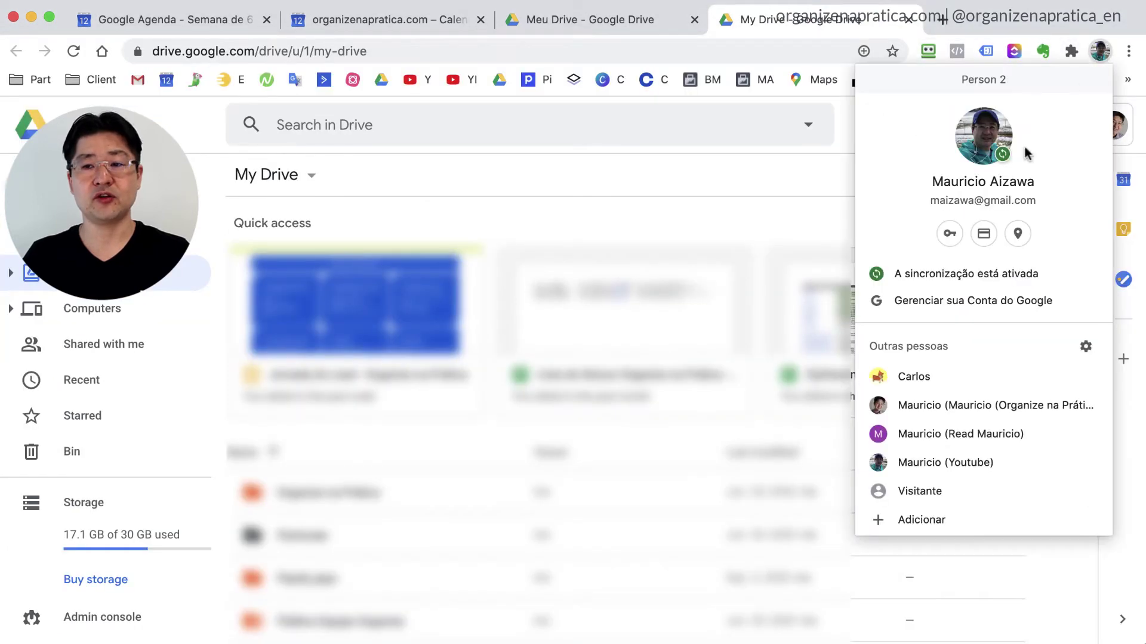
pyautogui.click(935, 378)
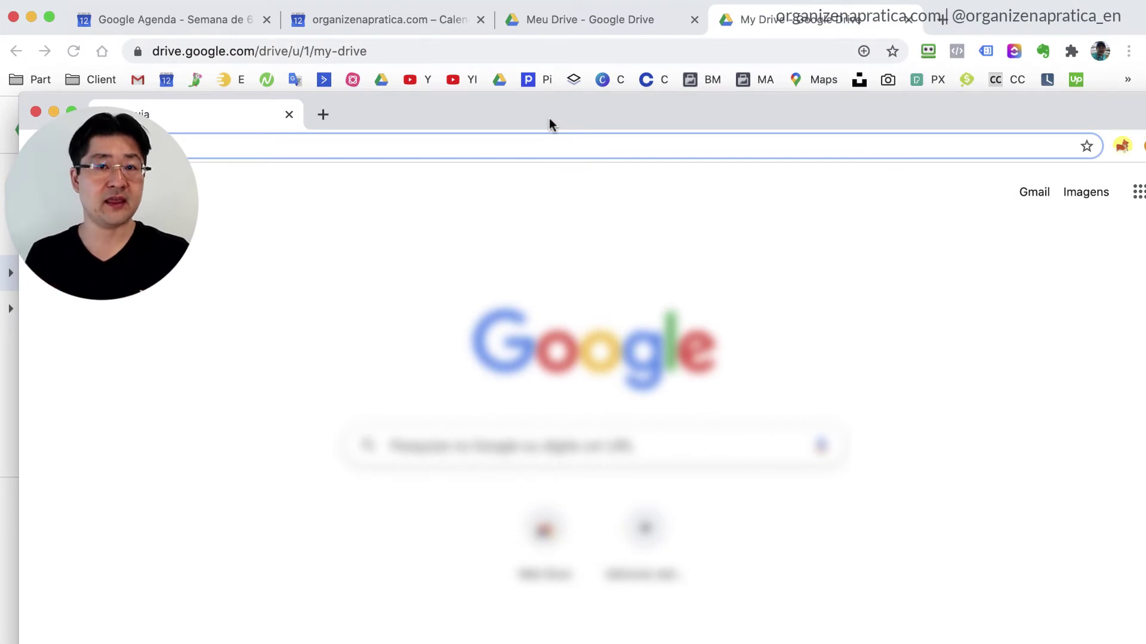
pyautogui.click(289, 114)
pyautogui.click(1100, 53)
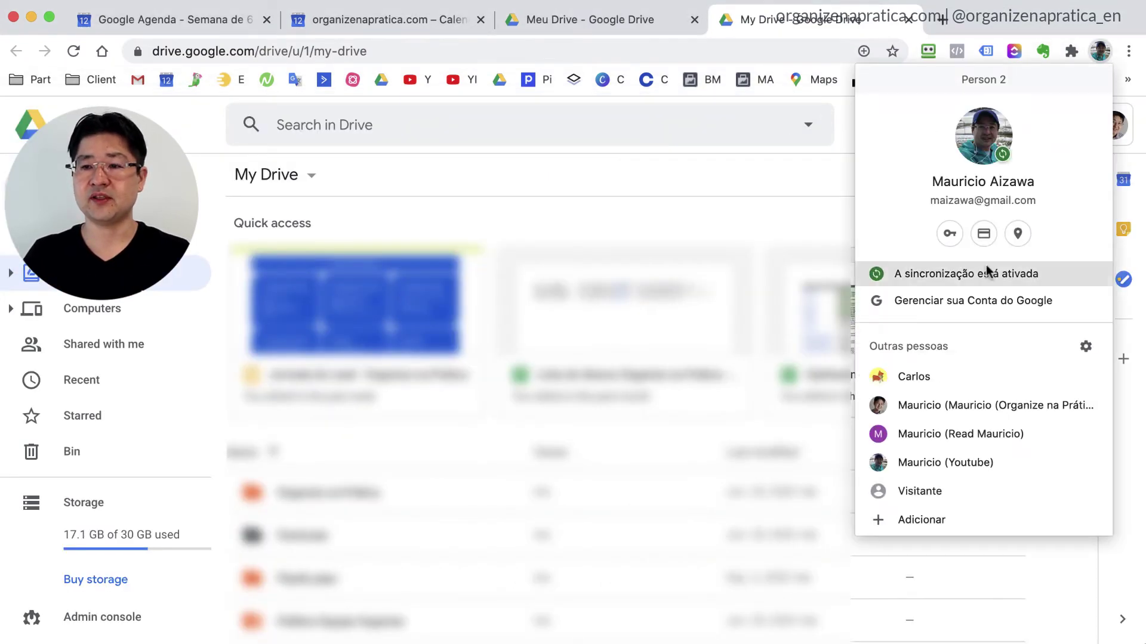
pyautogui.click(954, 465)
# Move the YouTube-profile 'Nova guia' window down so the My Drive window shows above it.
pyautogui.moveTo(400, 27); pyautogui.dragTo(401, 154)
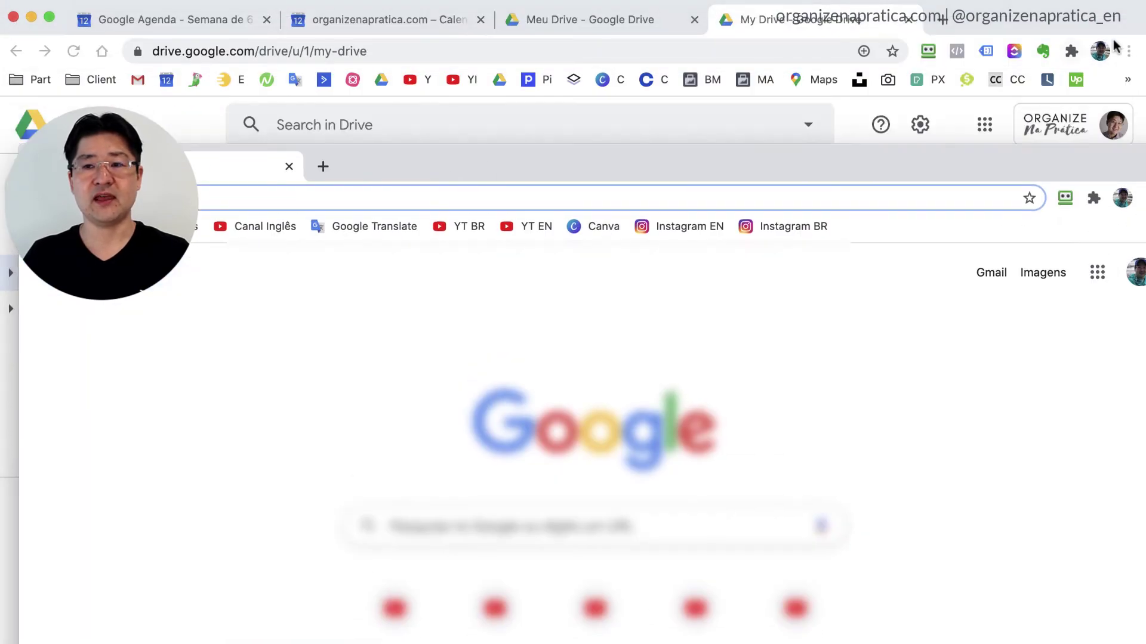